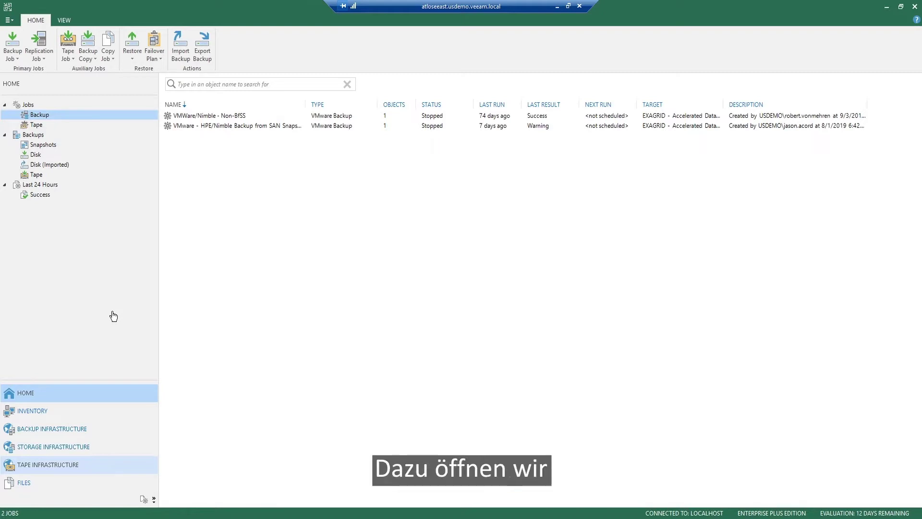
Step: Browse the vendors offered for adding a primary storage system to the storage infrastructure, including the additional ones
{"action": "left_click", "coordinate": [62, 450]}
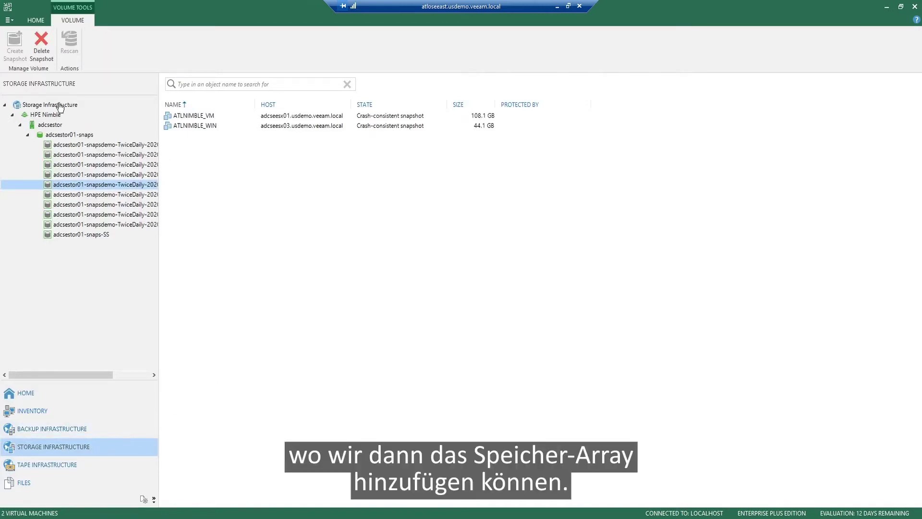
{"action": "left_click", "coordinate": [39, 106]}
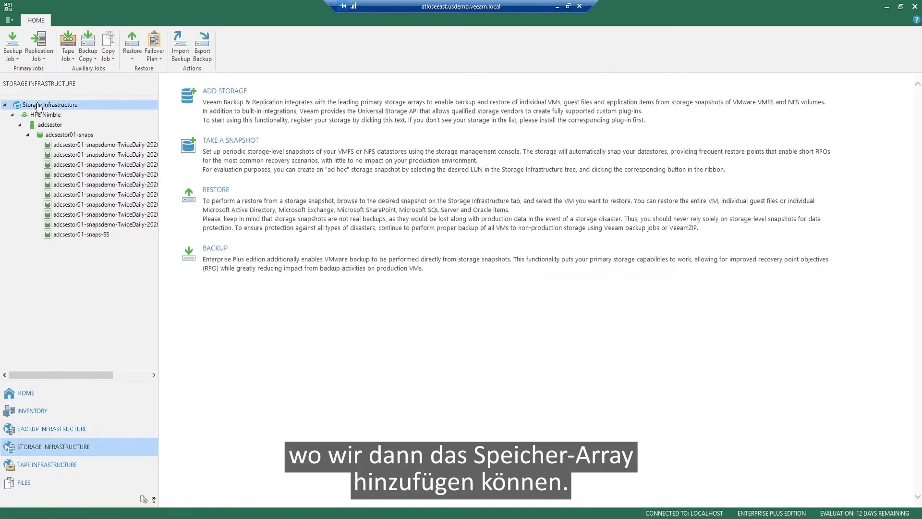
{"action": "left_click", "coordinate": [209, 115]}
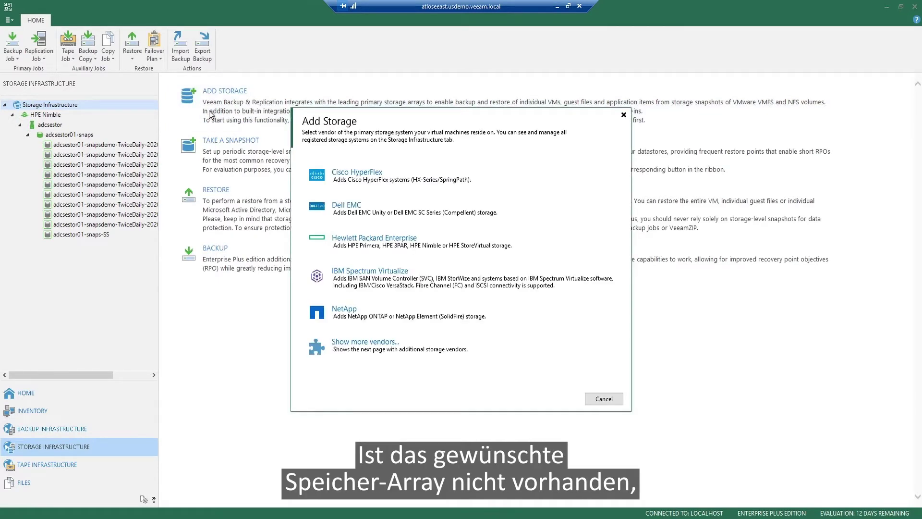
{"action": "left_click", "coordinate": [349, 346]}
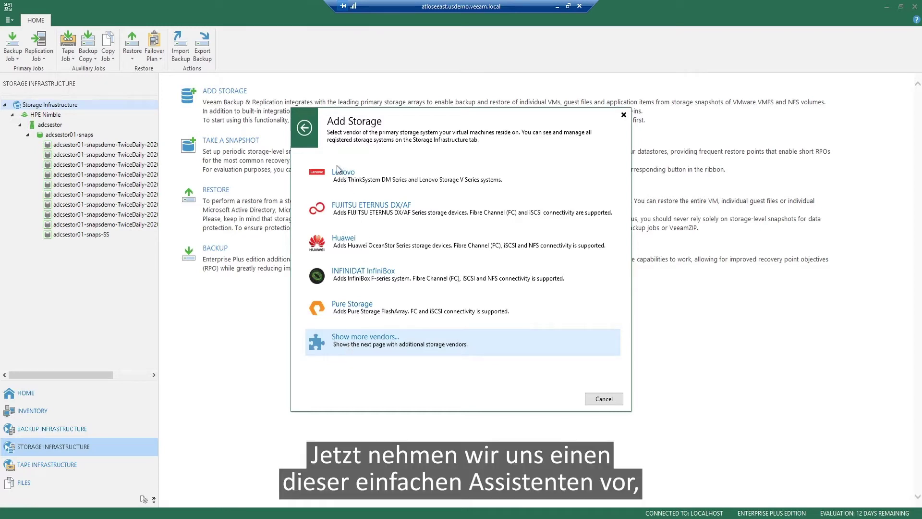
Step: Look at the setup wizard for a Cisco HyperFlex storage system, then close it without registering one
{"action": "left_click", "coordinate": [302, 131]}
{"action": "left_click", "coordinate": [353, 174]}
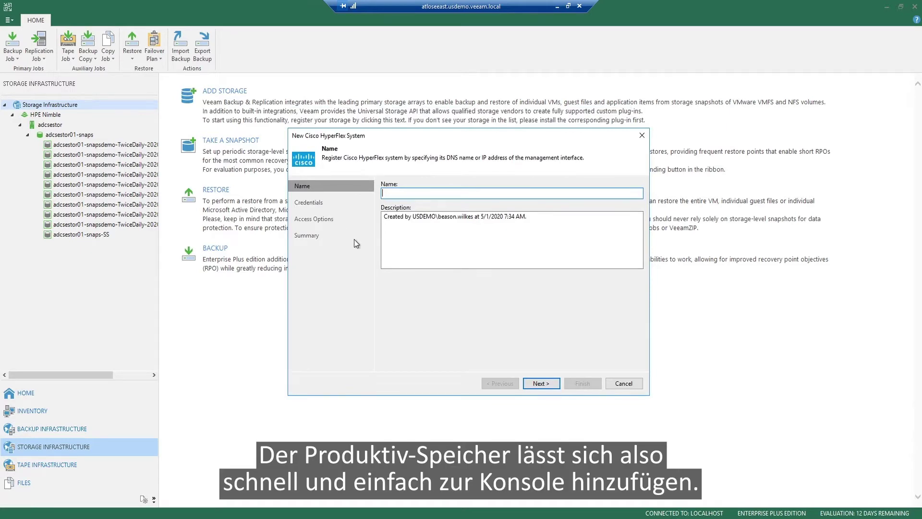
{"action": "left_click", "coordinate": [633, 383]}
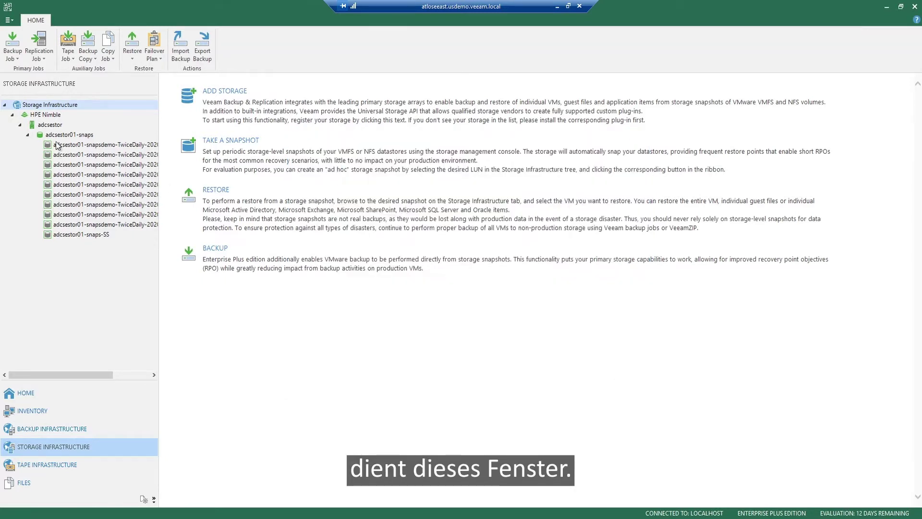
Step: Look at the new storage snapshot settings for the adcsestor01-snaps volume, then cancel without creating one
{"action": "left_click", "coordinate": [56, 136]}
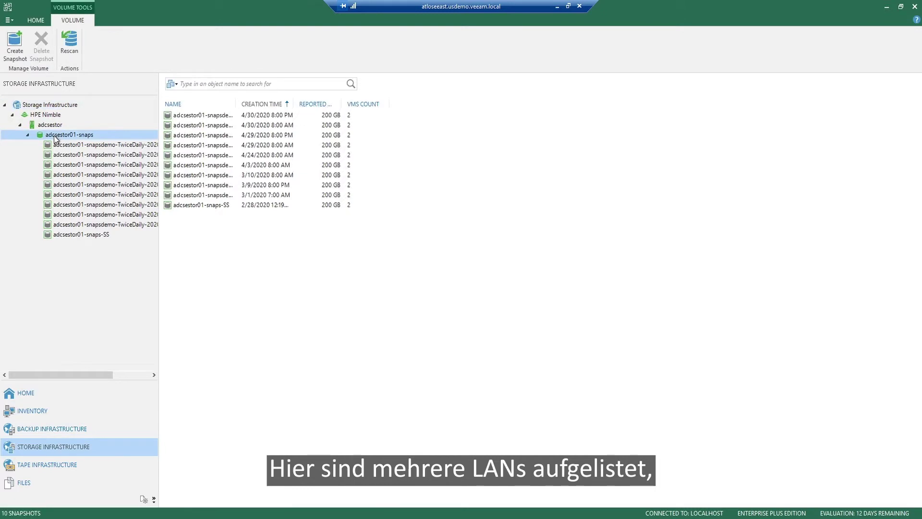
{"action": "right_click", "coordinate": [56, 137]}
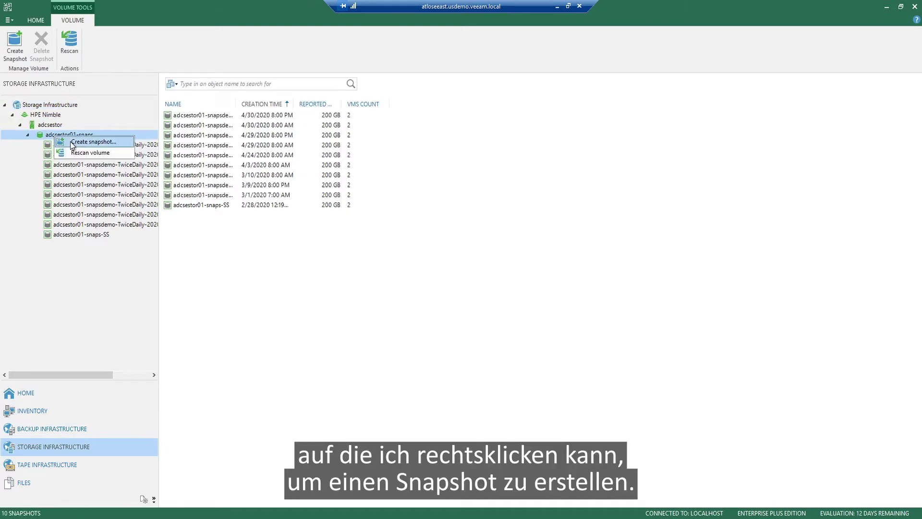
{"action": "left_click", "coordinate": [72, 143]}
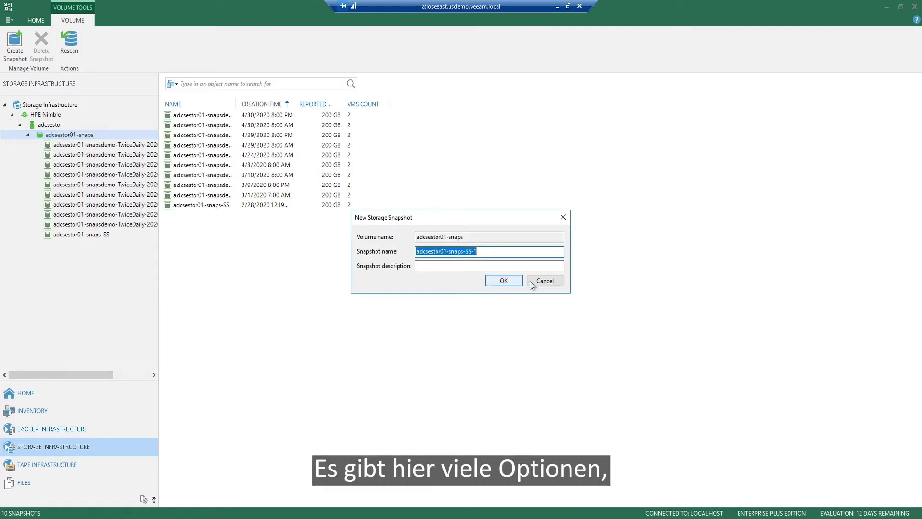
{"action": "left_click", "coordinate": [544, 281]}
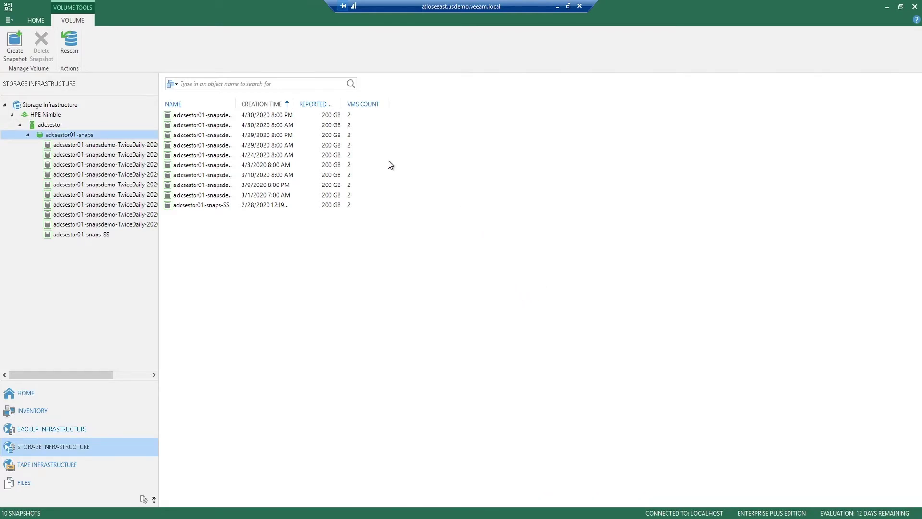
Step: View the VM, guest file and application item restore options for ATLNIMBLE_WIN in the first TwiceDaily snapshot
{"action": "left_click", "coordinate": [129, 145]}
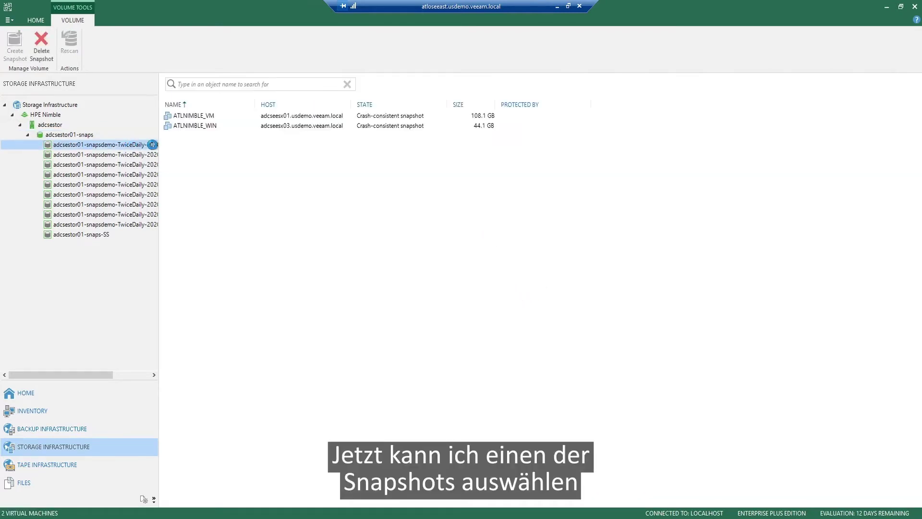
{"action": "right_click", "coordinate": [190, 126]}
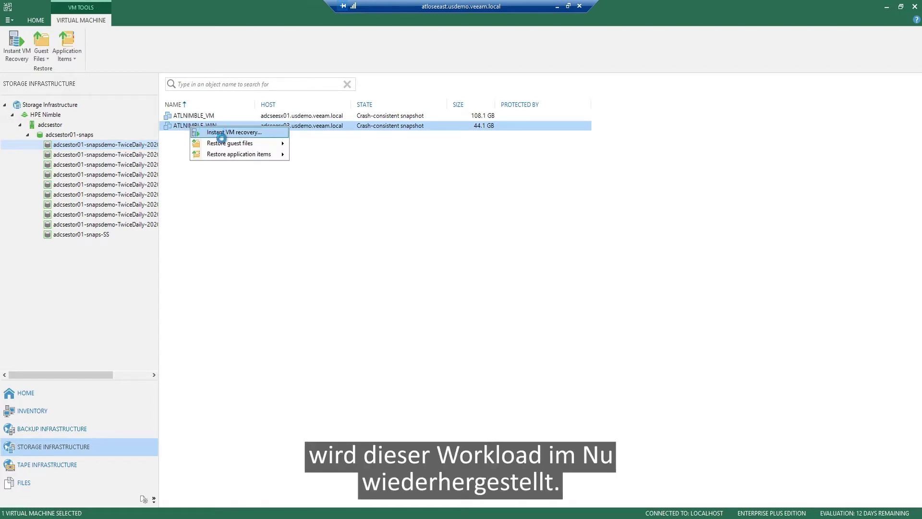
{"action": "mouse_move", "coordinate": [223, 144]}
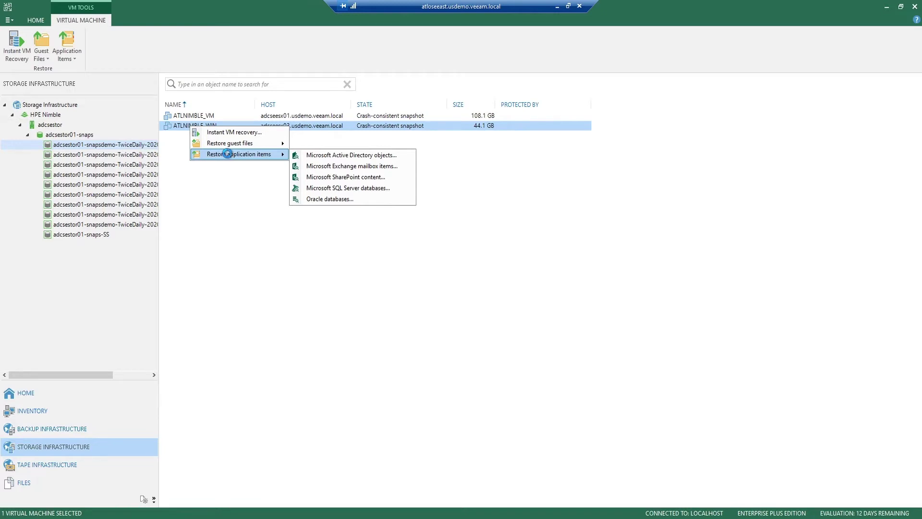
{"action": "left_click", "coordinate": [221, 222]}
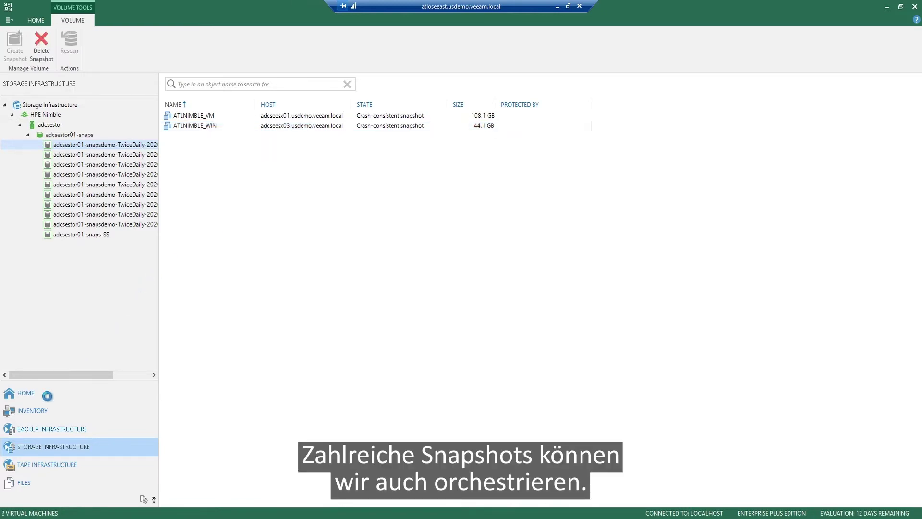
Step: Start a new virtual machine backup job from the Home view, keeping the default job name
{"action": "left_click", "coordinate": [30, 397]}
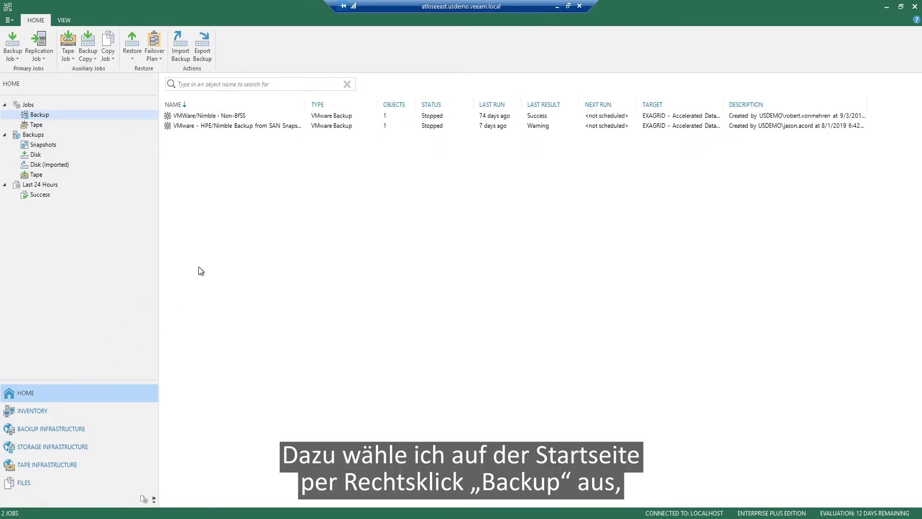
{"action": "right_click", "coordinate": [200, 182]}
{"action": "mouse_move", "coordinate": [214, 189]}
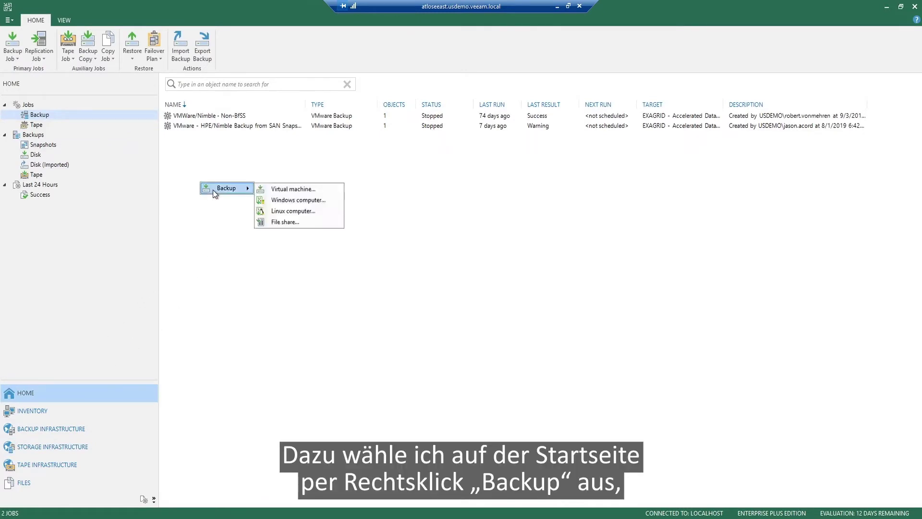
{"action": "left_click", "coordinate": [283, 189]}
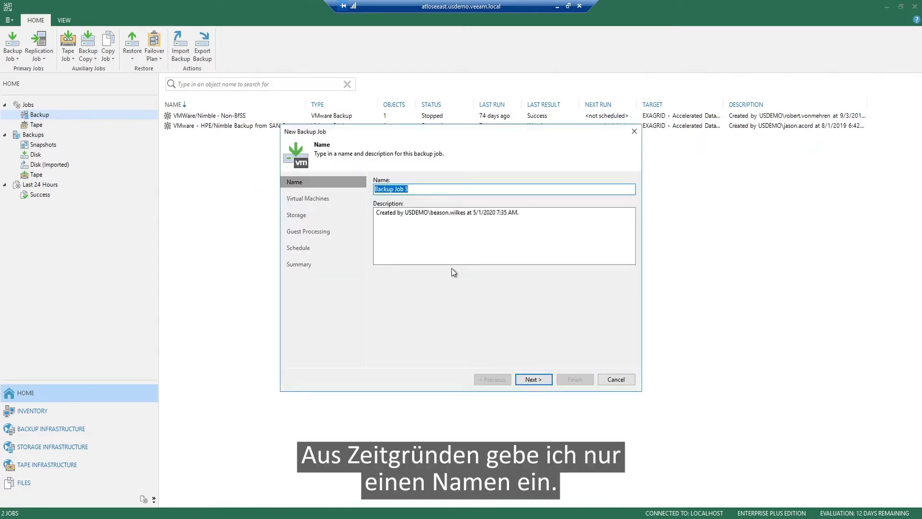
{"action": "left_click", "coordinate": [533, 379]}
Step: Add the host adcseesx01.usdemo.veeam.local from the USDEMO datacenter's Demo cluster to the backup job
{"action": "left_click", "coordinate": [601, 191]}
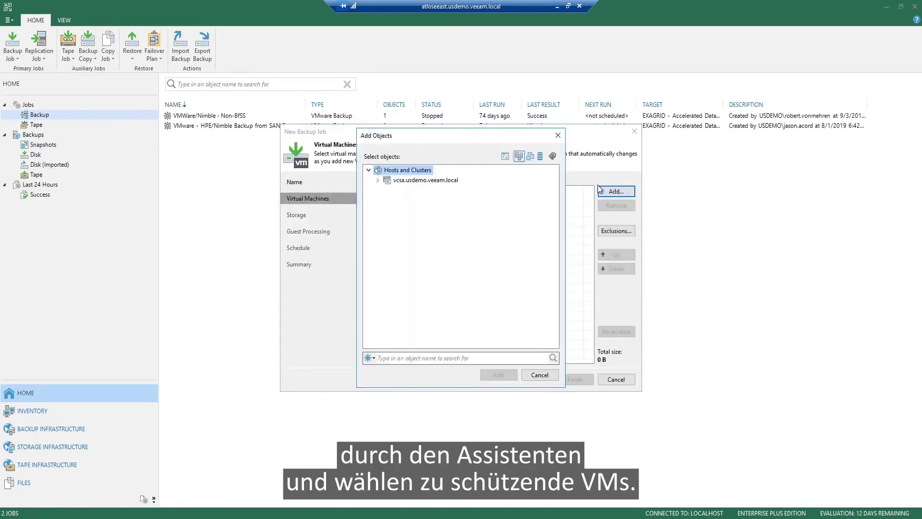
{"action": "left_click", "coordinate": [377, 181]}
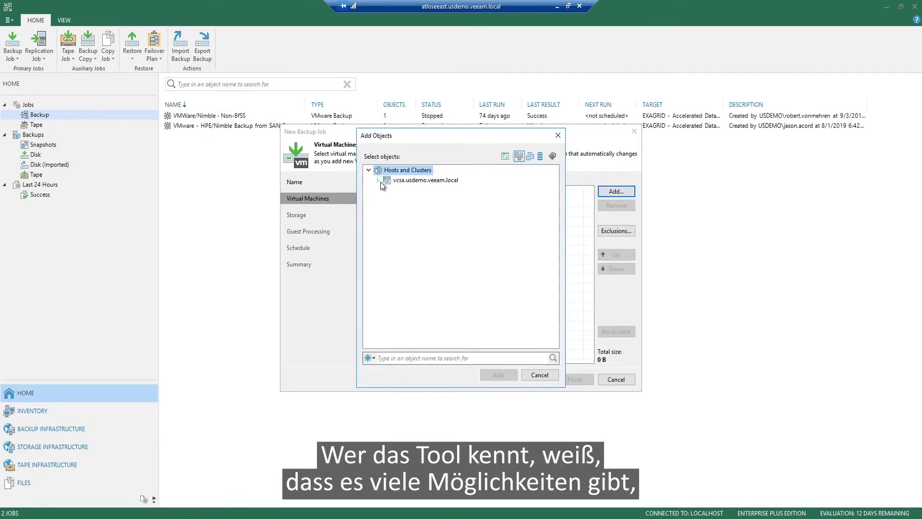
{"action": "left_click", "coordinate": [387, 191]}
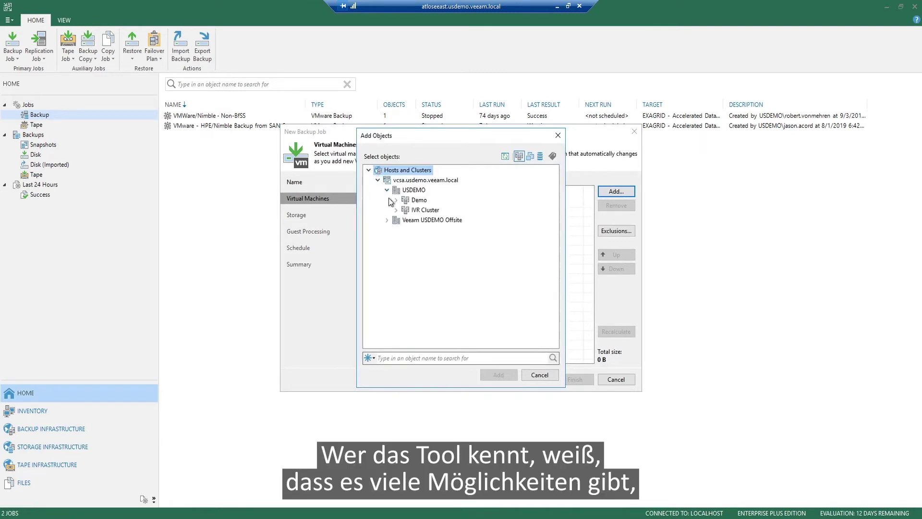
{"action": "left_click", "coordinate": [396, 200]}
{"action": "left_click", "coordinate": [433, 181]}
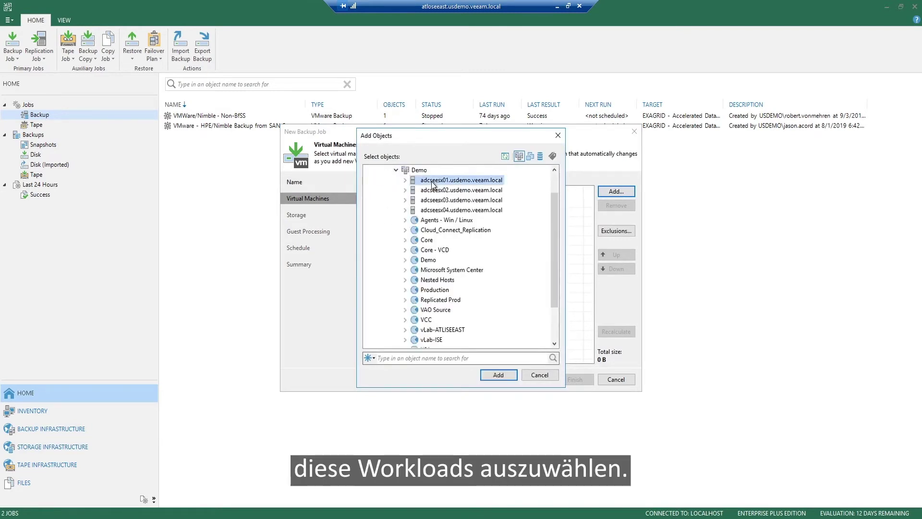
{"action": "left_click", "coordinate": [496, 375]}
{"action": "left_click", "coordinate": [533, 379]}
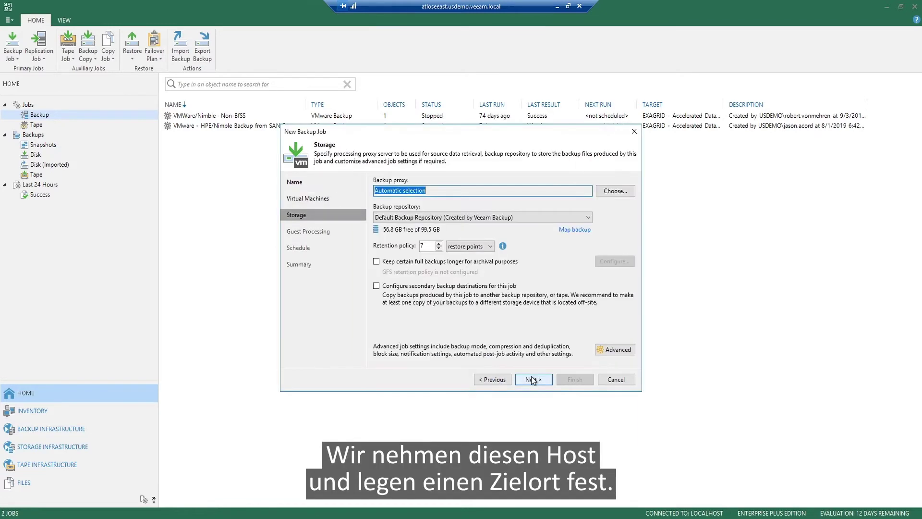
Step: Set the job's repository to HPE Nimble Snapshot (Primary storage snapshot only) and enable automatic daily runs at 10:00 PM
{"action": "left_click", "coordinate": [466, 217]}
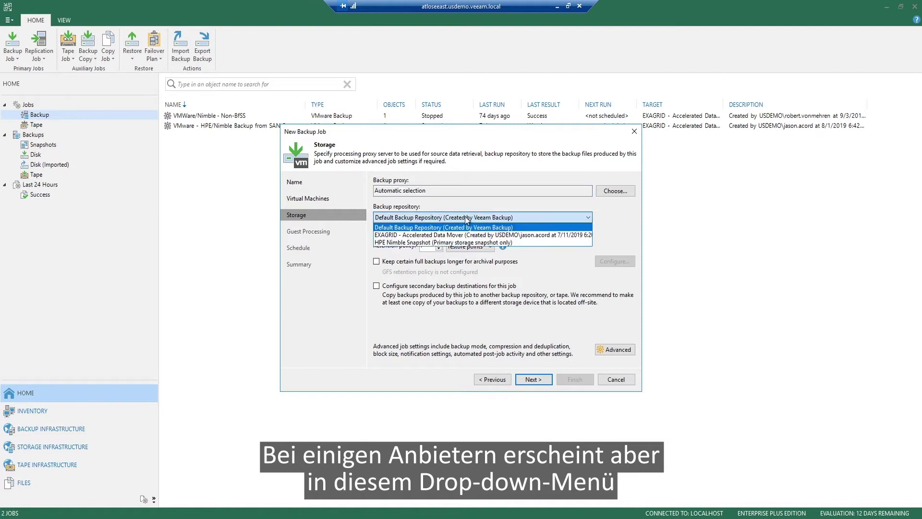
{"action": "left_click", "coordinate": [465, 243]}
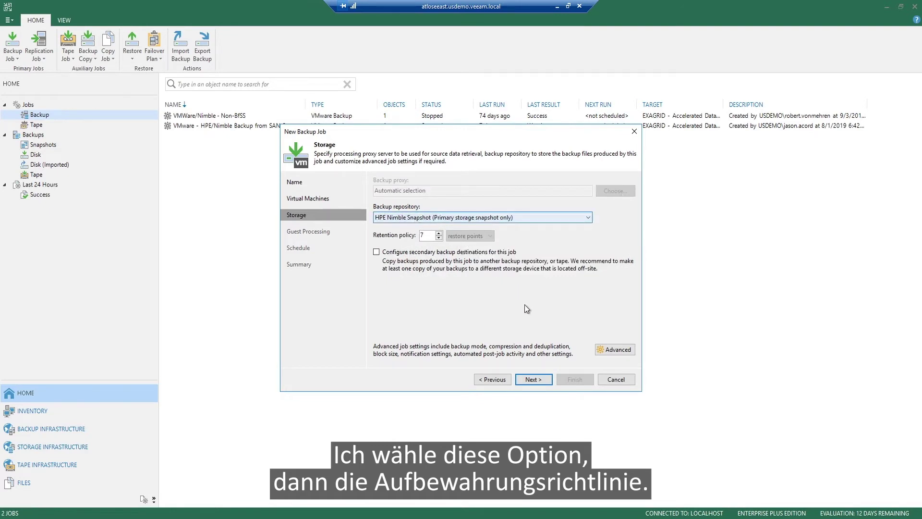
{"action": "left_click", "coordinate": [533, 379]}
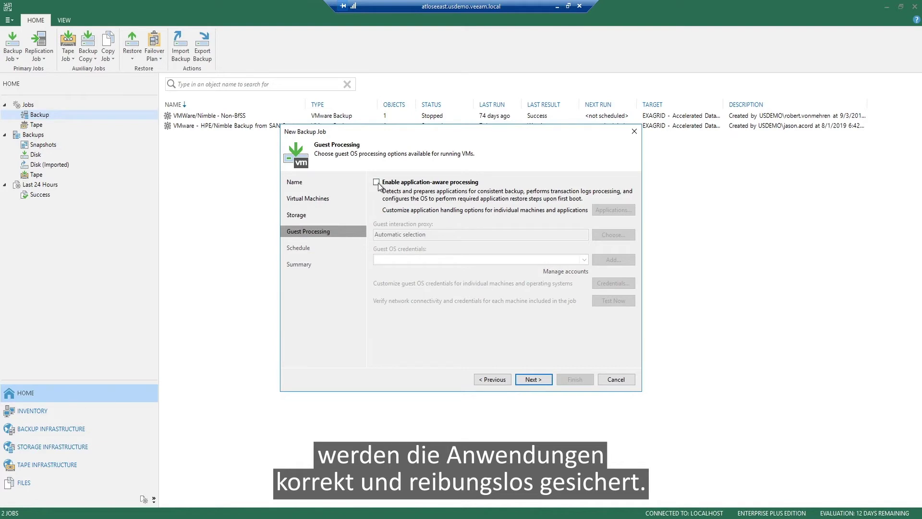
{"action": "left_click", "coordinate": [533, 379]}
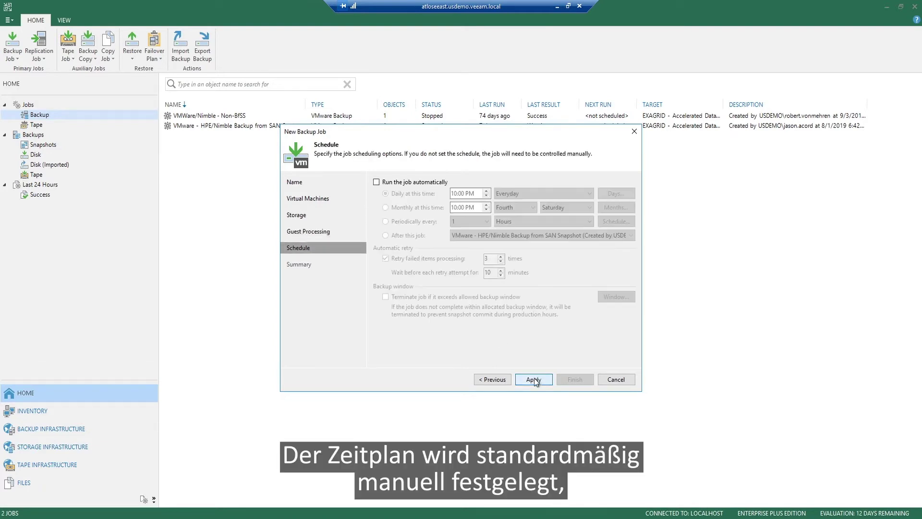
{"action": "left_click", "coordinate": [377, 182]}
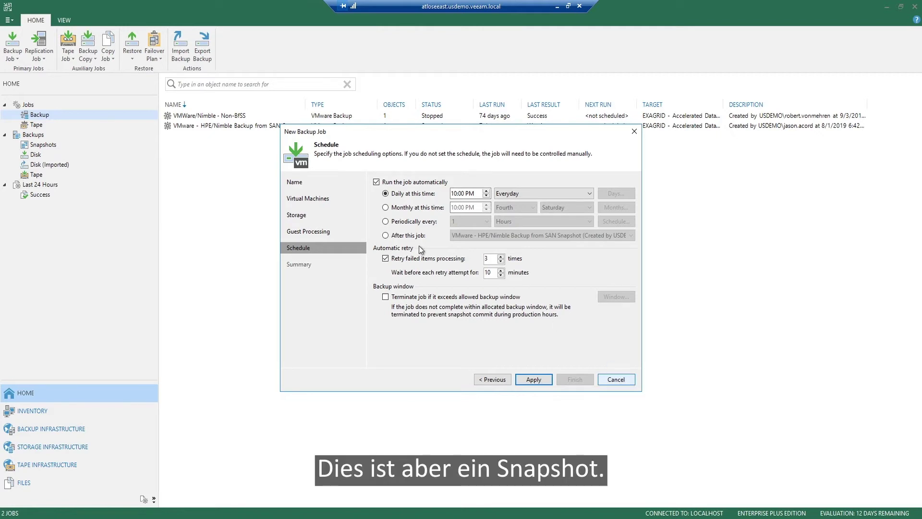
Step: Change the job's backup repository to Default Backup Repository on the storage page
{"action": "left_click", "coordinate": [296, 216]}
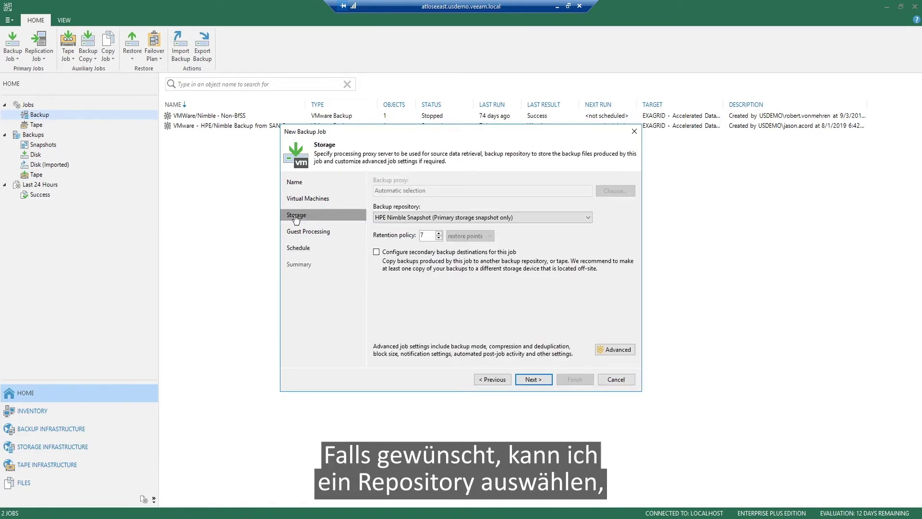
{"action": "left_click", "coordinate": [421, 216]}
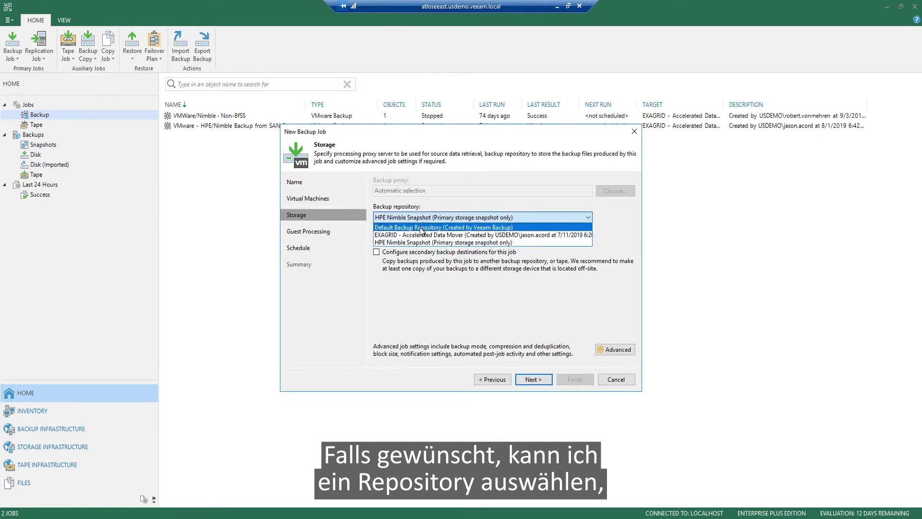
{"action": "left_click", "coordinate": [421, 228]}
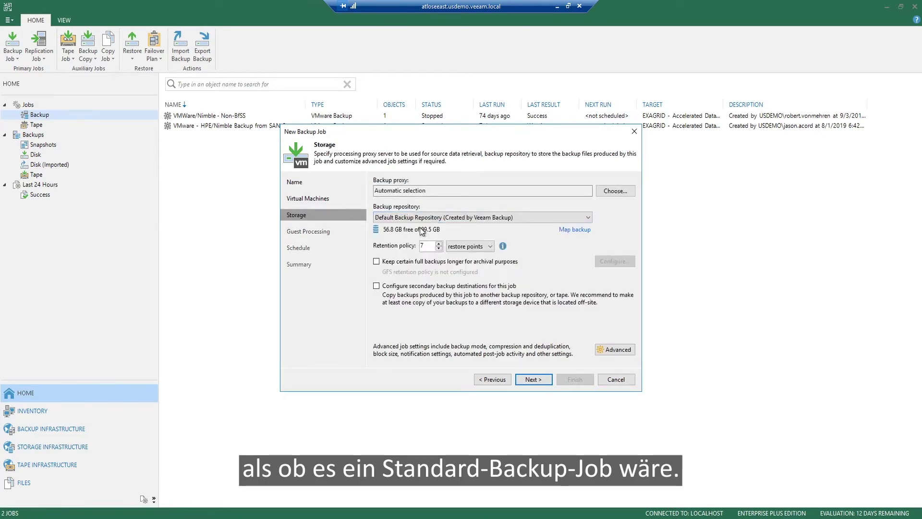
Step: Review the primary storage integration options in the job's advanced settings, then discard the new backup job
{"action": "left_click", "coordinate": [617, 349]}
{"action": "left_click", "coordinate": [512, 144]}
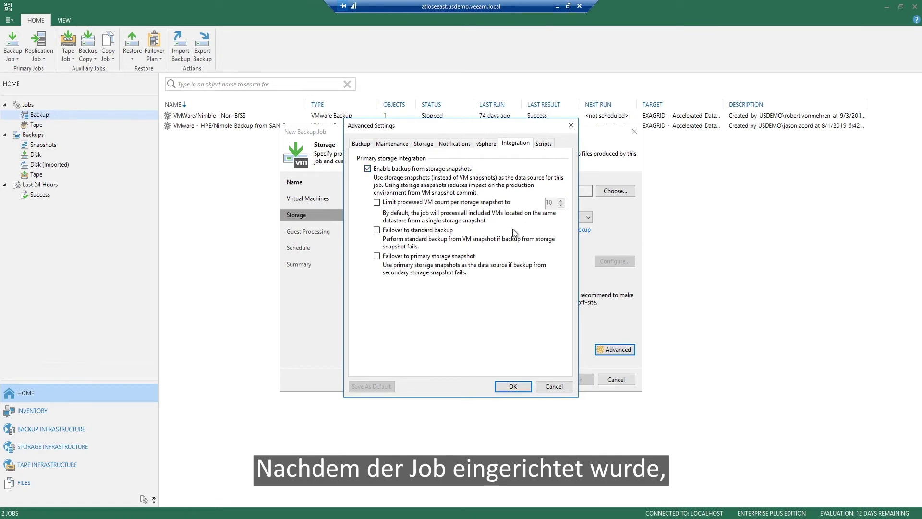
{"action": "left_click", "coordinate": [540, 387]}
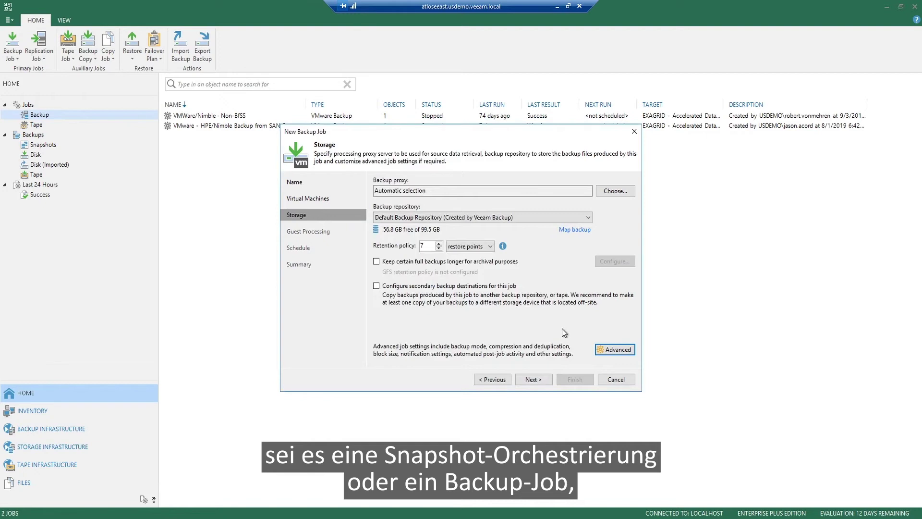
{"action": "left_click", "coordinate": [617, 380]}
{"action": "left_click", "coordinate": [464, 274]}
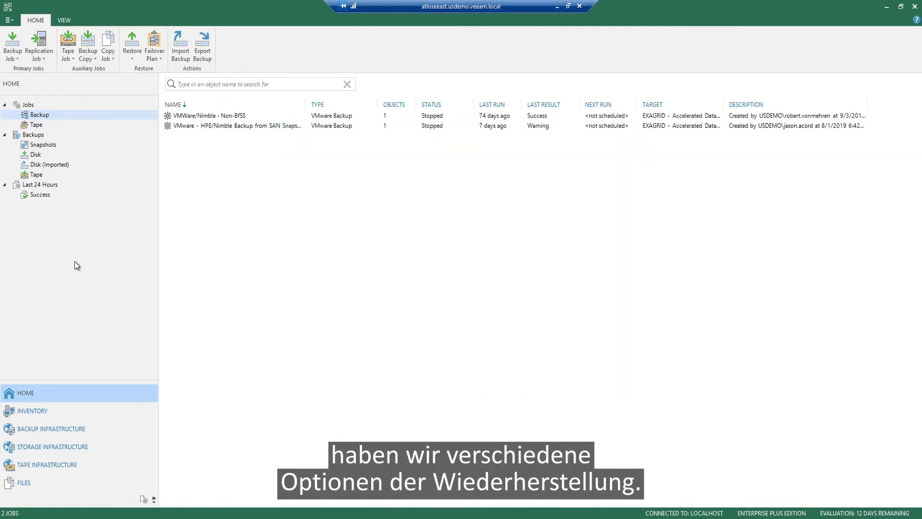
Step: Review the restore options available for the ATLNIMBLE_VM machine in the snapshot backups
{"action": "left_click", "coordinate": [41, 145]}
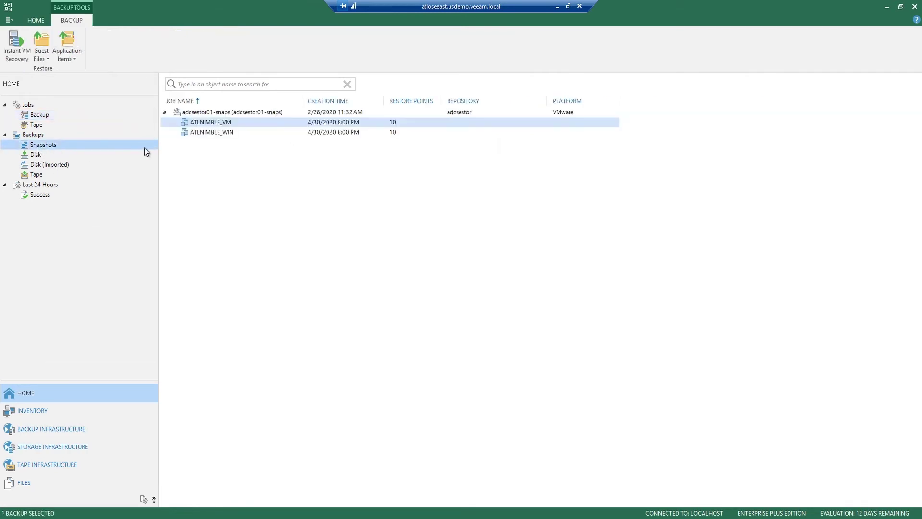
{"action": "right_click", "coordinate": [208, 124]}
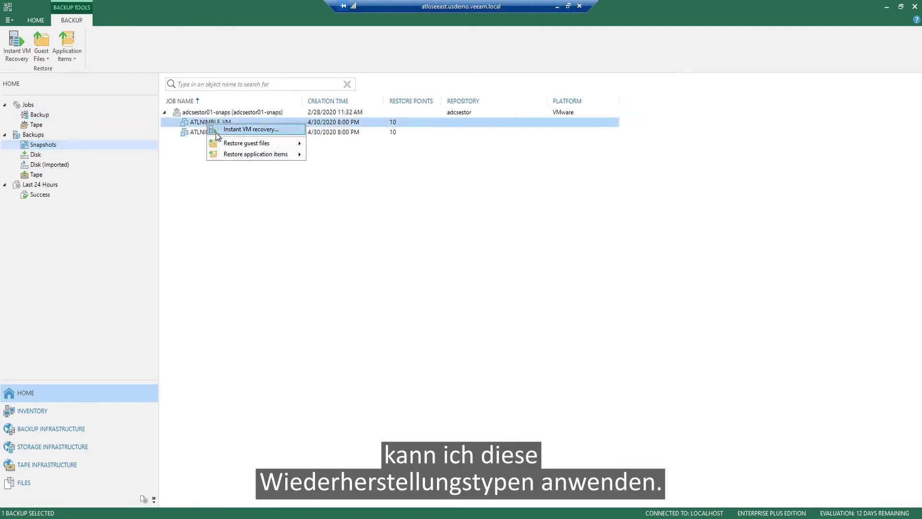
{"action": "left_click", "coordinate": [35, 157]}
Step: Mount the ATLNIMBLE_WIN disk backup for Microsoft Windows guest file restore from the 9:39 AM 4/24/2020 restore point, without a restore reason
{"action": "left_click", "coordinate": [34, 157]}
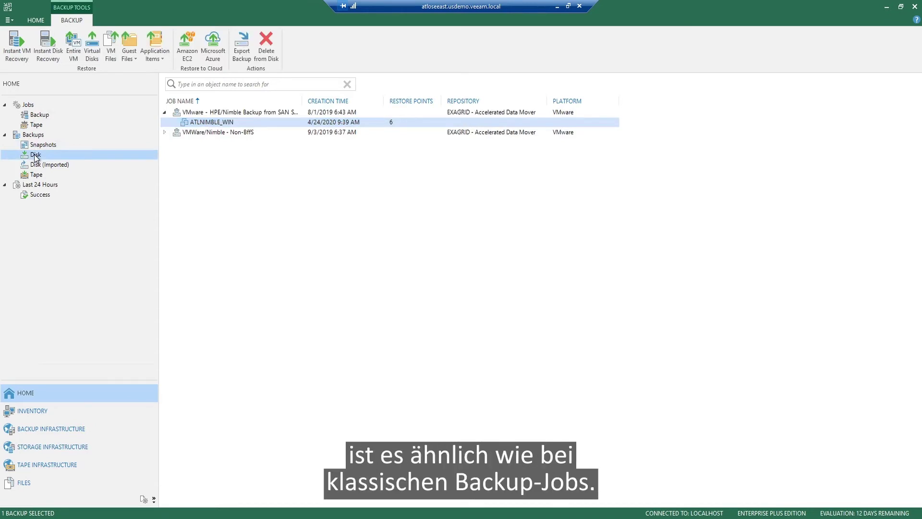
{"action": "right_click", "coordinate": [206, 124]}
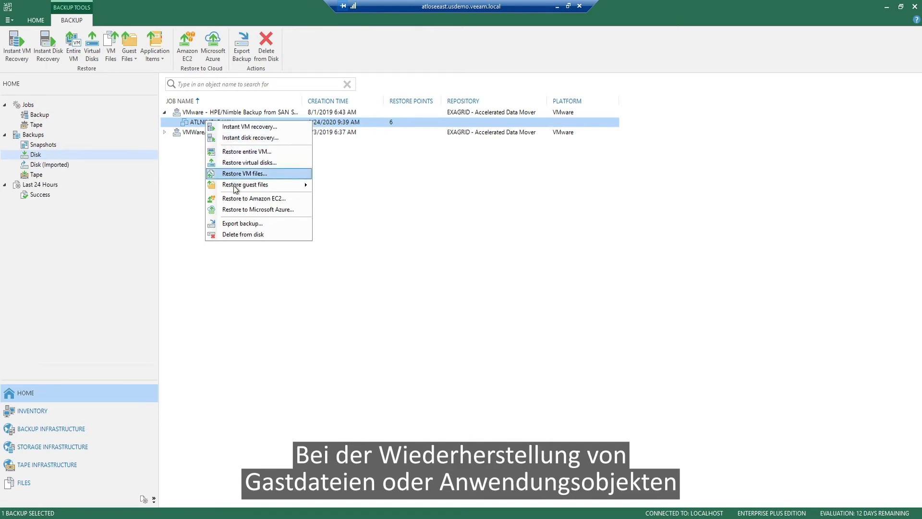
{"action": "mouse_move", "coordinate": [236, 189]}
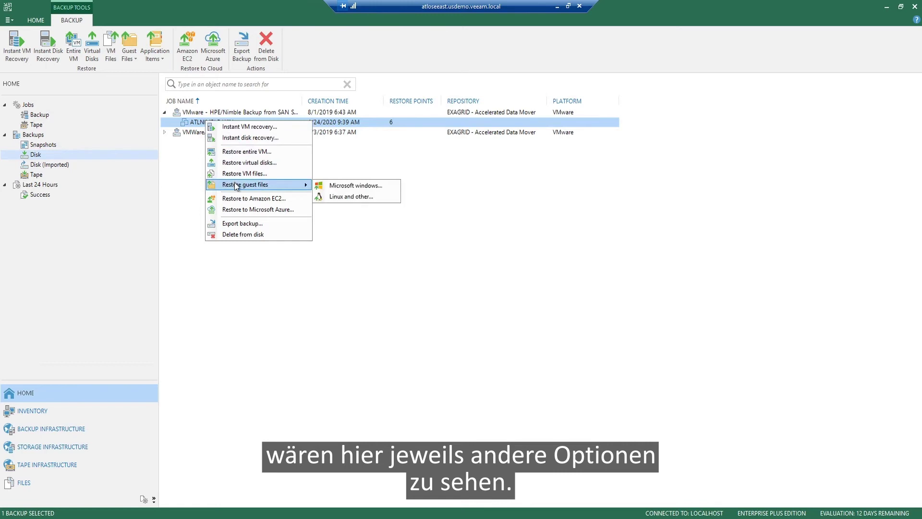
{"action": "left_click", "coordinate": [336, 186]}
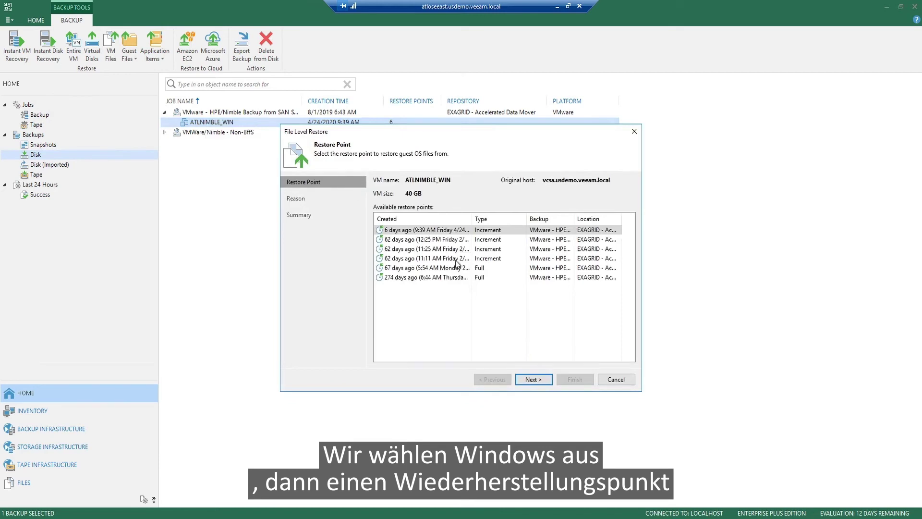
{"action": "left_click", "coordinate": [533, 379]}
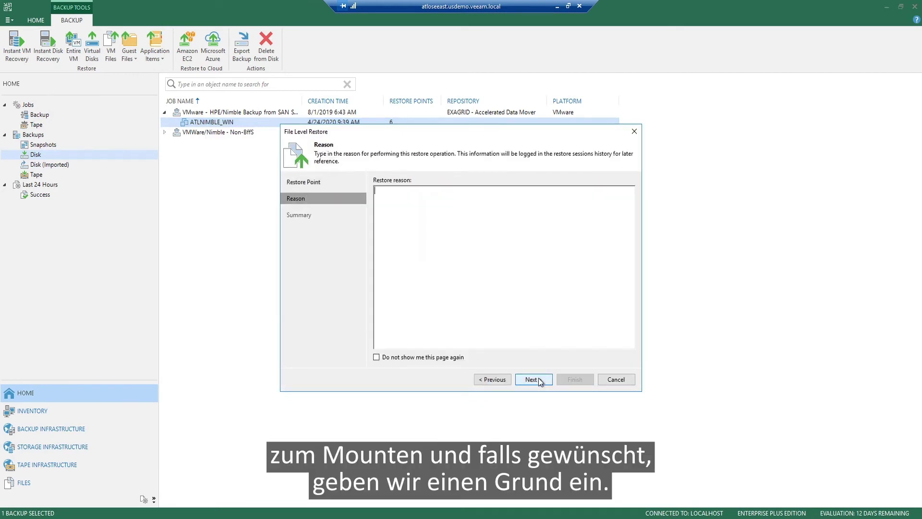
{"action": "left_click", "coordinate": [538, 379]}
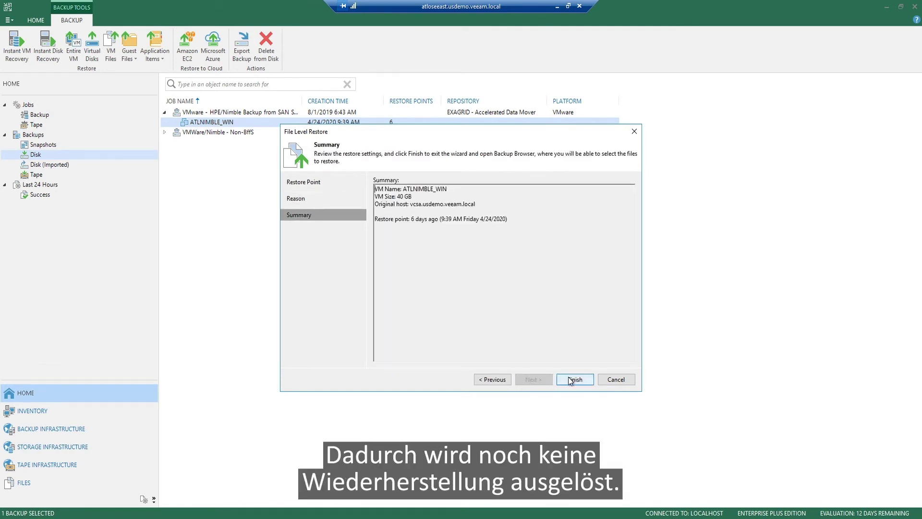
{"action": "left_click", "coordinate": [569, 378]}
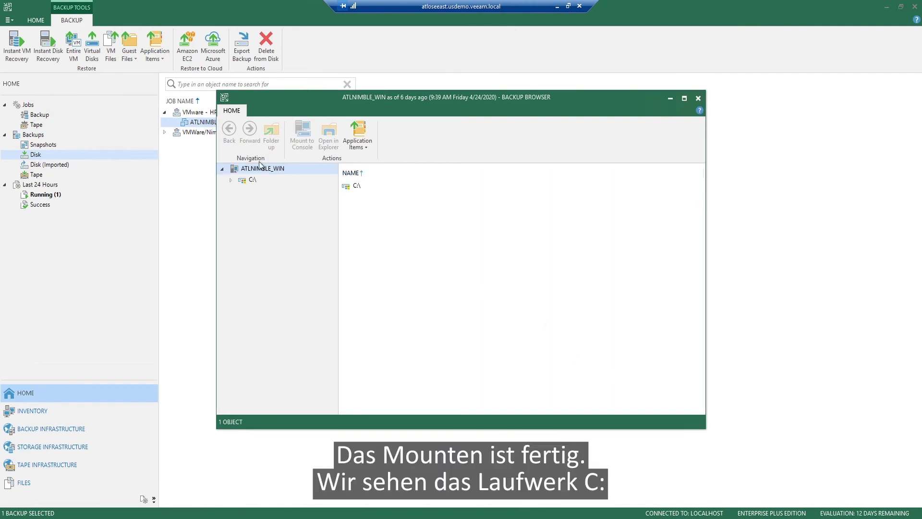
Step: Browse the mounted backup to the C:\Documents and Settings\All Users\Desktop folder
{"action": "left_click", "coordinate": [251, 180]}
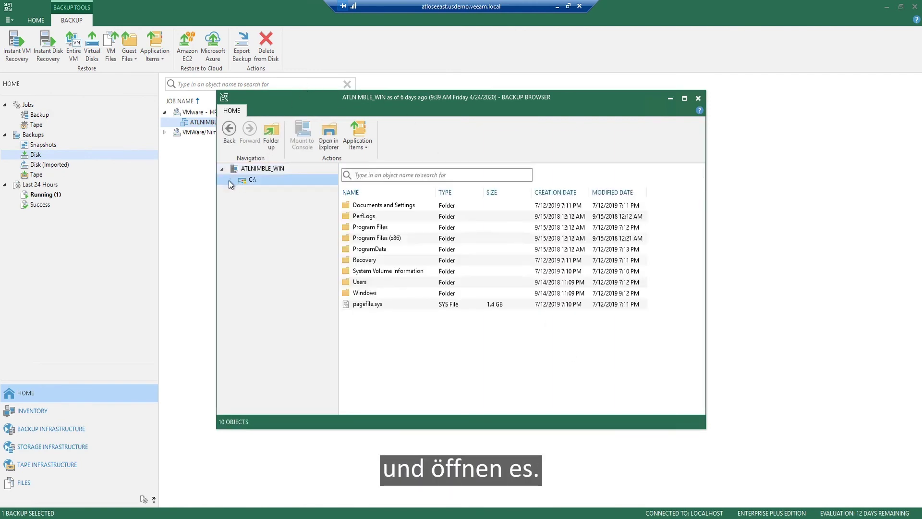
{"action": "left_click", "coordinate": [230, 181]}
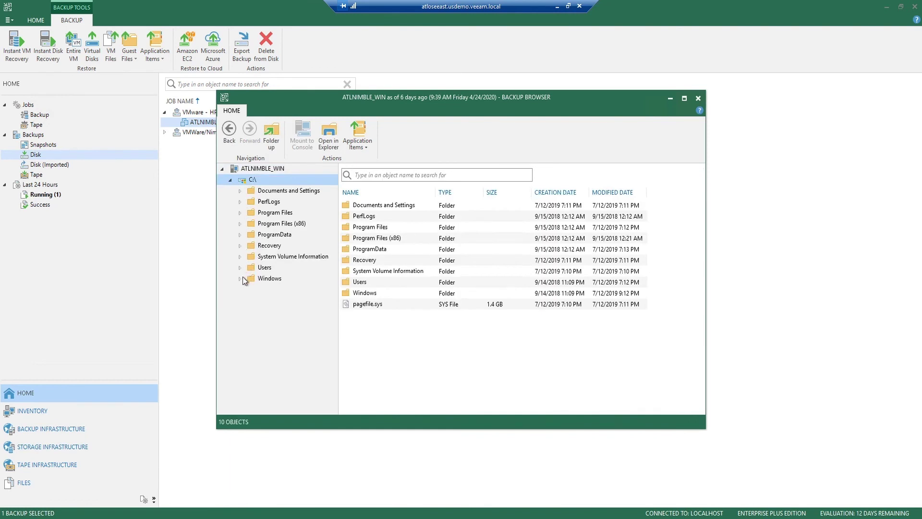
{"action": "left_click", "coordinate": [282, 192]}
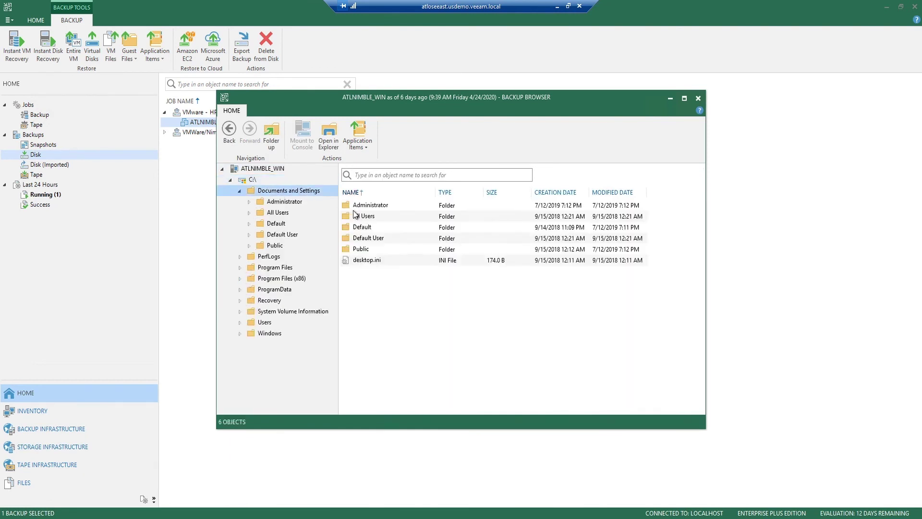
{"action": "double_click", "coordinate": [361, 219]}
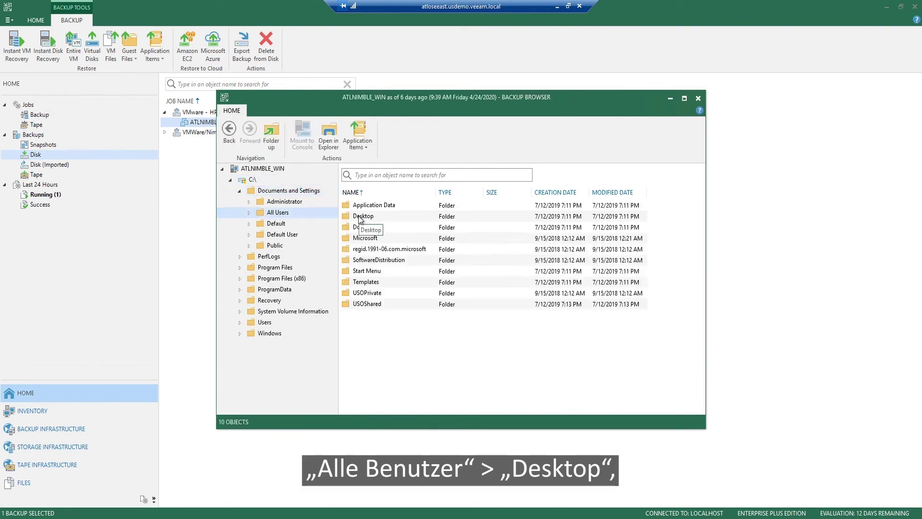
{"action": "left_click", "coordinate": [361, 219]}
{"action": "double_click", "coordinate": [361, 217]}
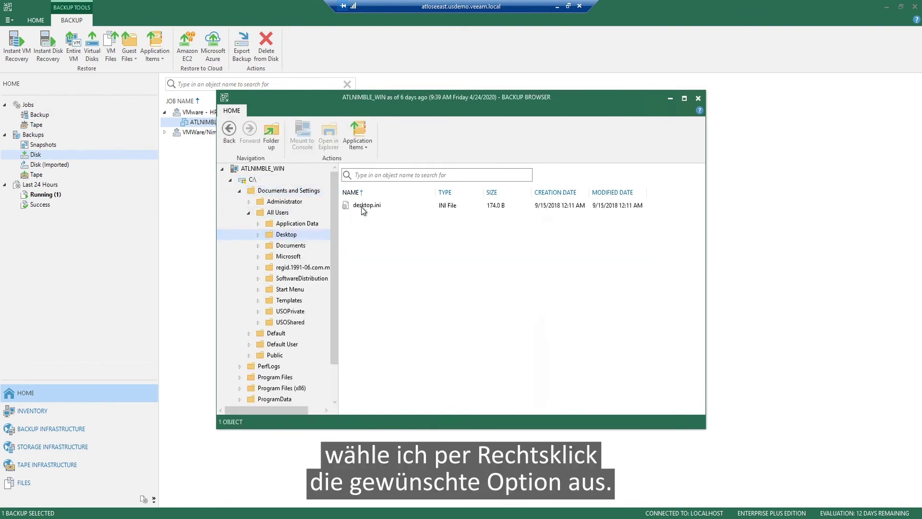
Step: Check the restore choices for desktop.ini and try to open its location in File Explorer
{"action": "right_click", "coordinate": [361, 206]}
{"action": "mouse_move", "coordinate": [415, 216]}
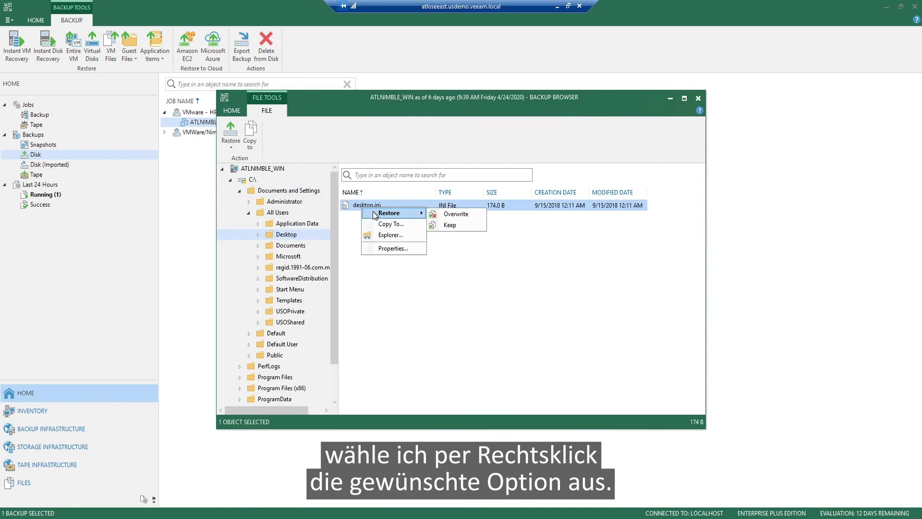
{"action": "left_click", "coordinate": [392, 236]}
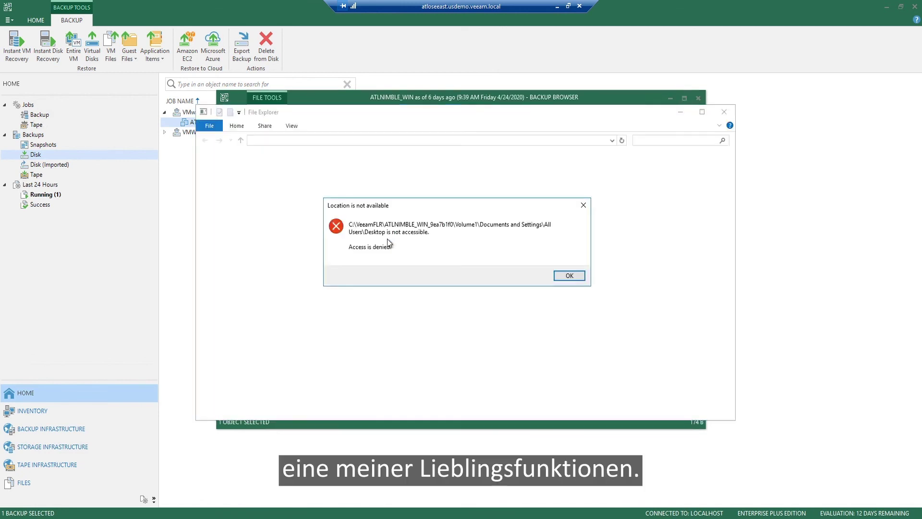
{"action": "left_click", "coordinate": [566, 275]}
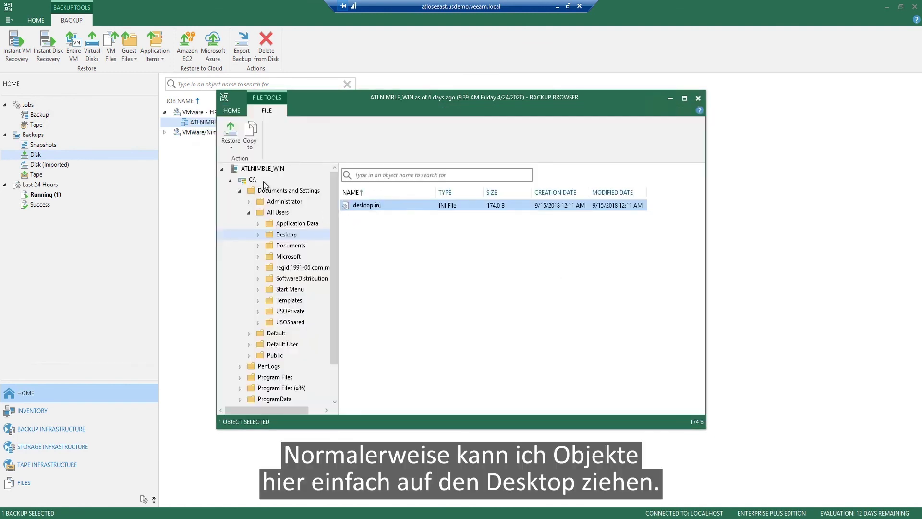
Step: Open the mounted backup's C:\ volume in File Explorer and select the PerfLogs folder
{"action": "left_click", "coordinate": [258, 180]}
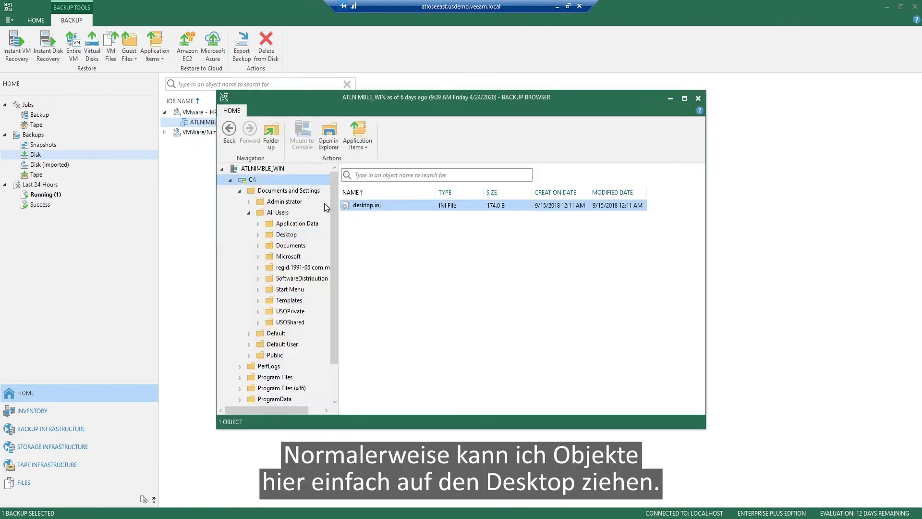
{"action": "right_click", "coordinate": [278, 180]}
{"action": "left_click", "coordinate": [296, 207]}
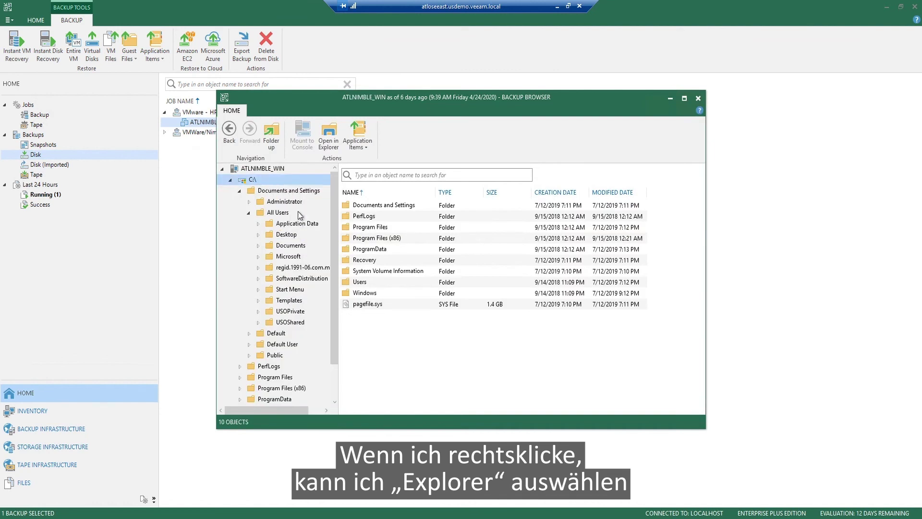
{"action": "mouse_move", "coordinate": [295, 170]}
{"action": "left_mouse_down"}
{"action": "mouse_move", "coordinate": [144, 258]}
{"action": "mouse_move", "coordinate": [251, 231]}
{"action": "mouse_move", "coordinate": [295, 144]}
{"action": "mouse_move", "coordinate": [304, 181]}
{"action": "left_mouse_up"}
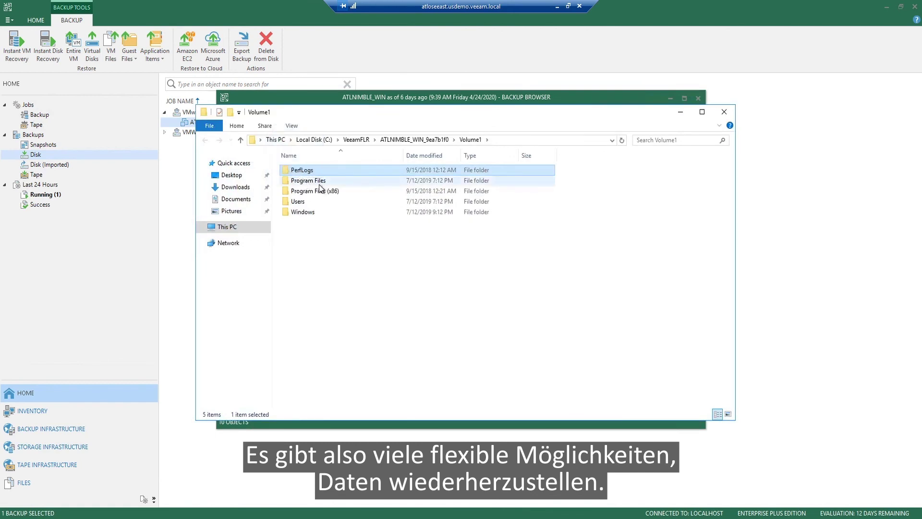